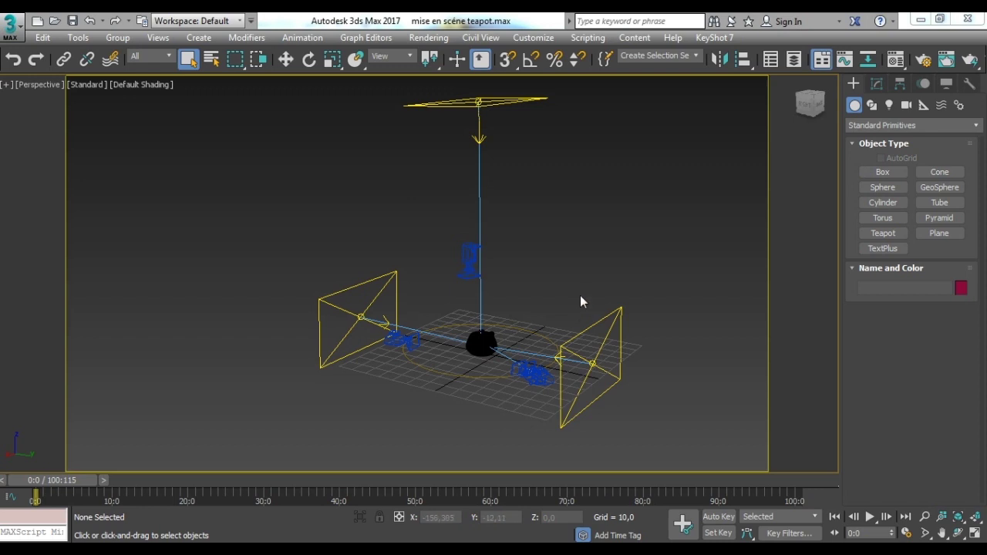
Step: Select PhysCamera001 in the scene, show its view in the viewport and play the animation through it
{"action": "left_click", "coordinate": [536, 374]}
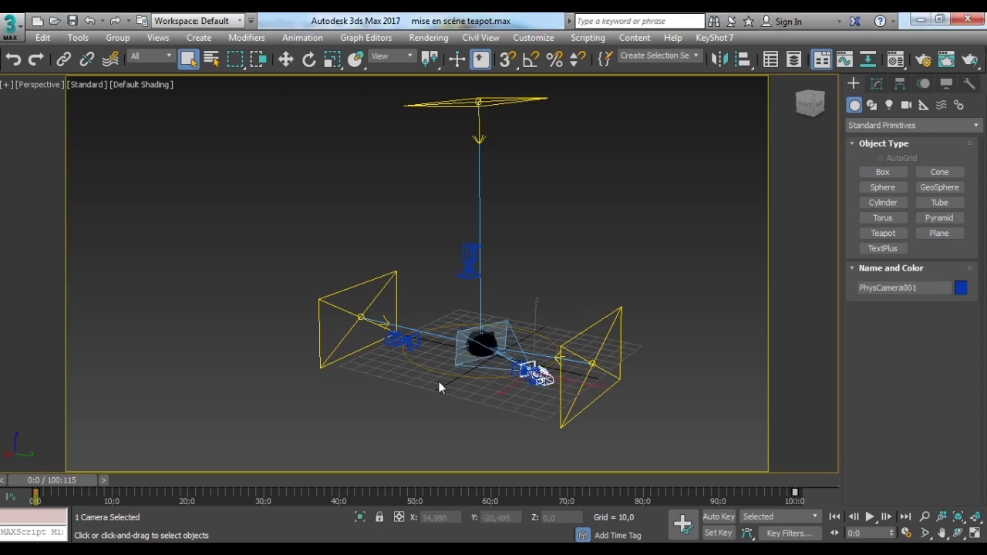
{"action": "left_click", "coordinate": [51, 84]}
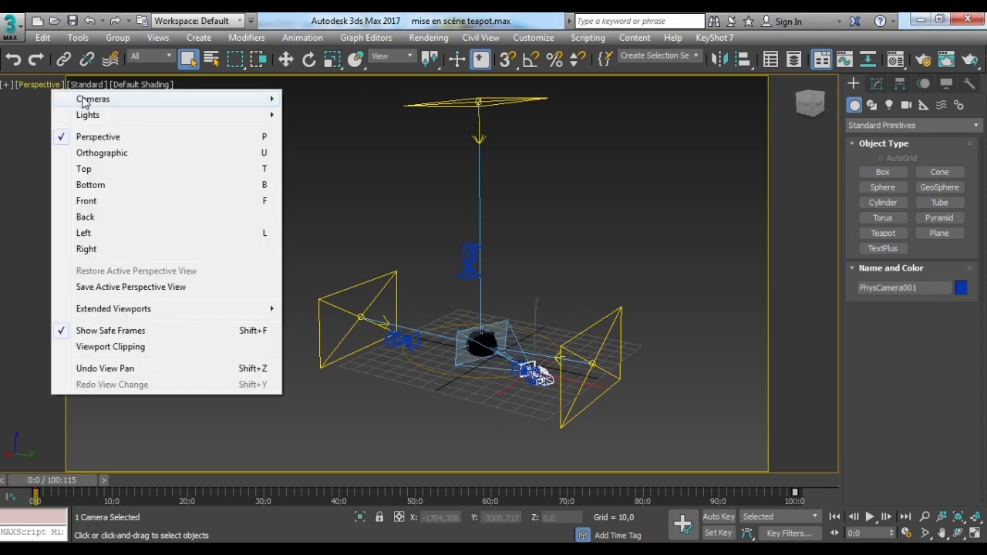
{"action": "mouse_move", "coordinate": [274, 99]}
{"action": "left_click", "coordinate": [318, 98]}
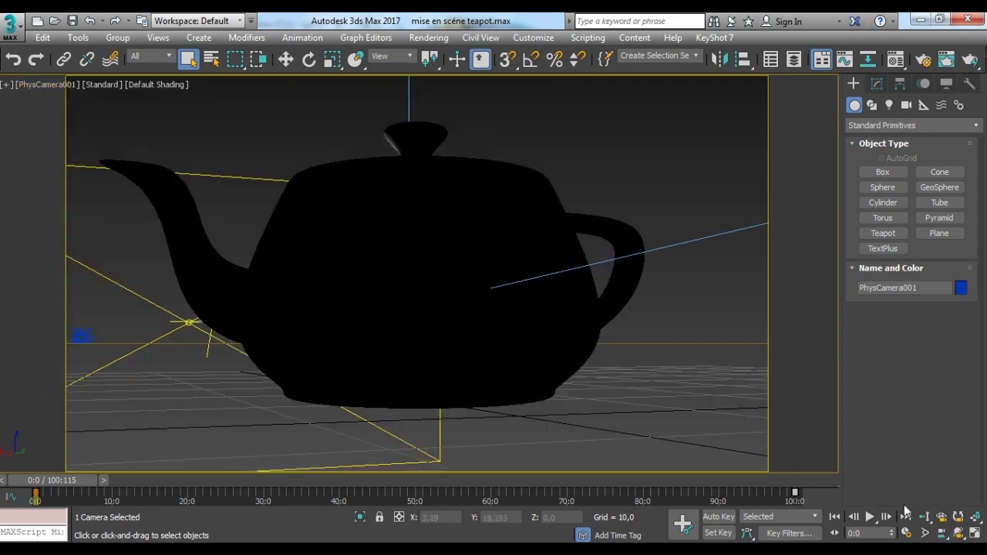
{"action": "left_click", "coordinate": [869, 517]}
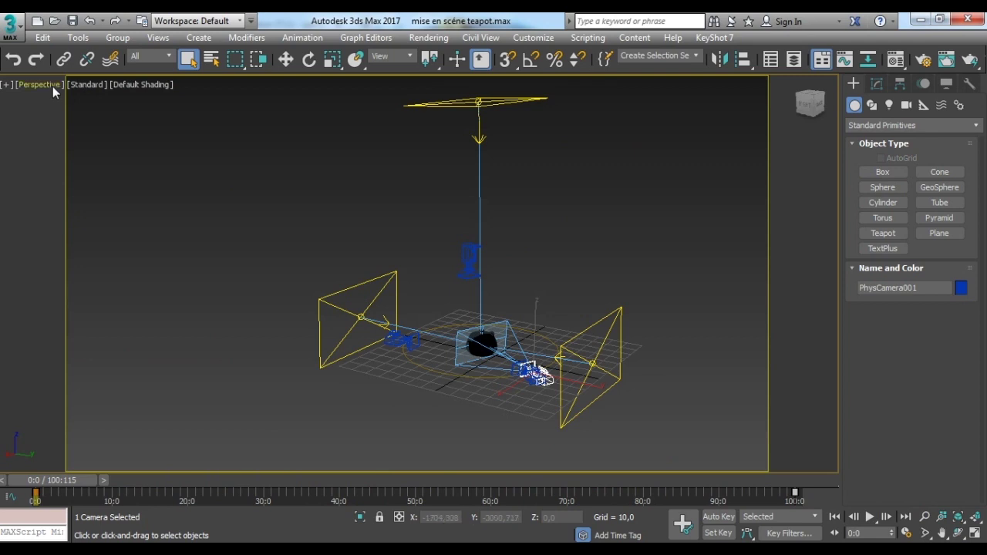
Step: Switch the Perspective viewport to the PhysCamera001 view
{"action": "left_click", "coordinate": [53, 86]}
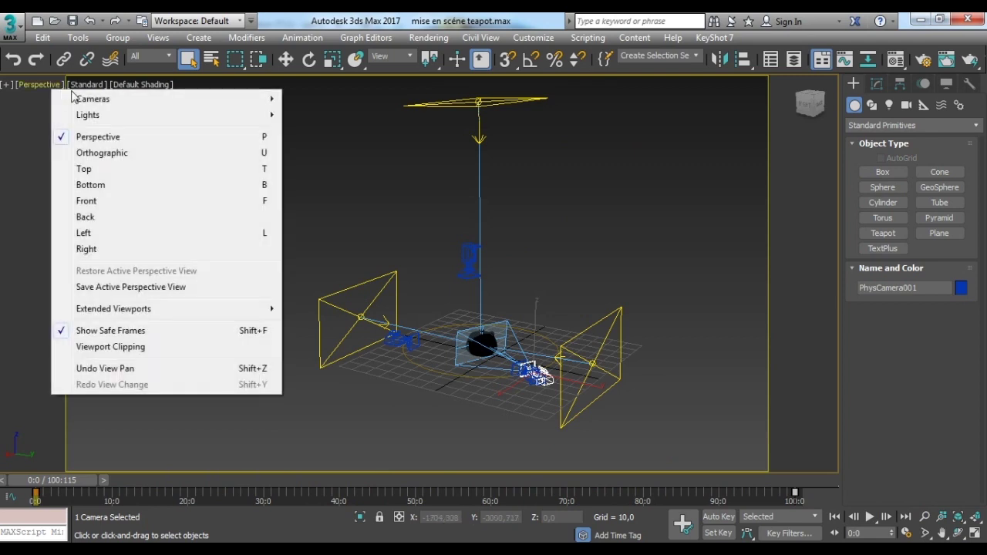
{"action": "mouse_move", "coordinate": [86, 101]}
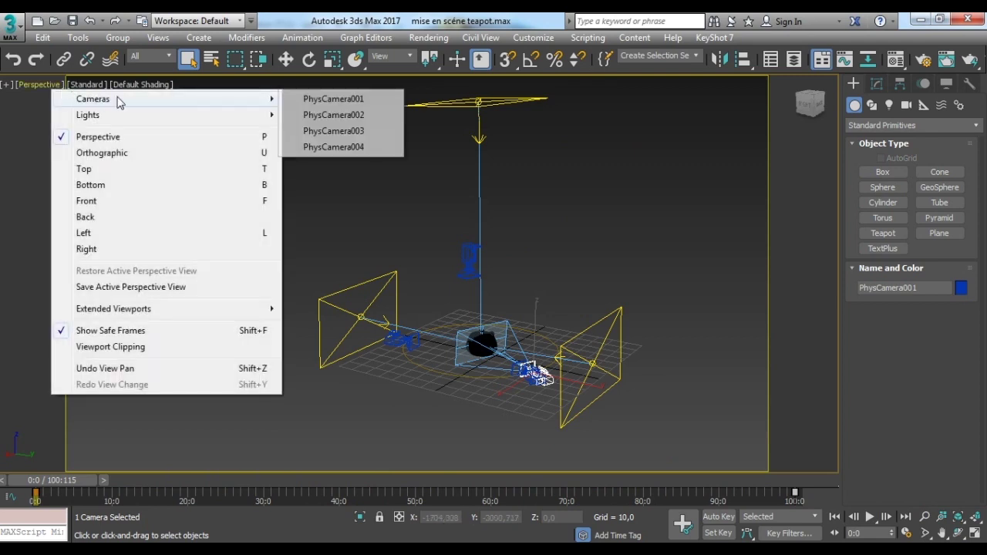
{"action": "left_click", "coordinate": [319, 104]}
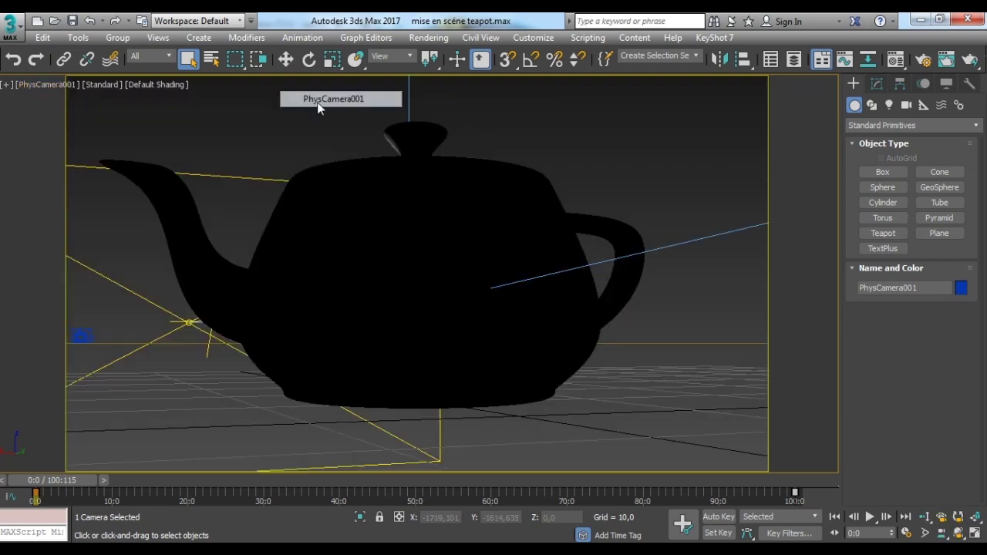
Step: Open the render setup and expand the Assign Renderer section of the common settings
{"action": "left_click", "coordinate": [922, 59]}
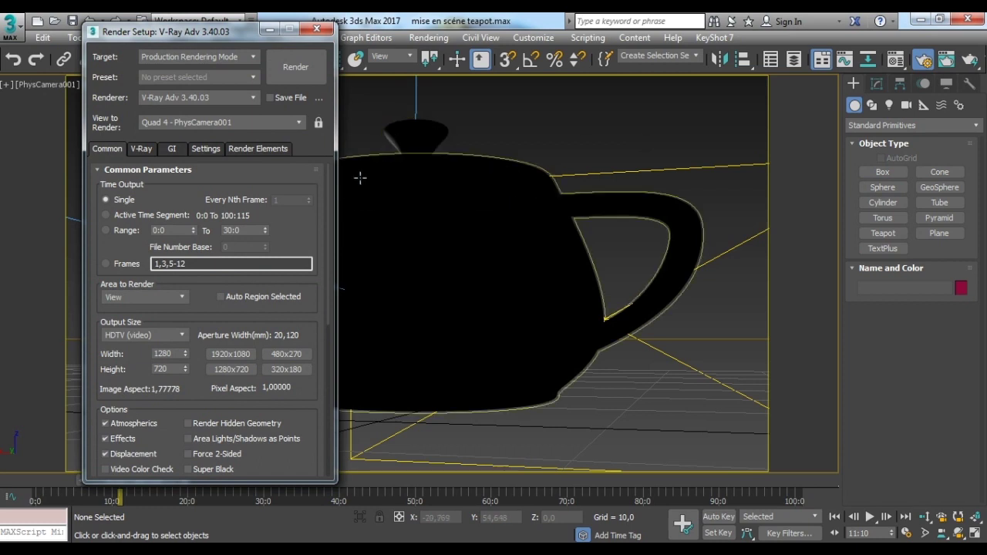
{"action": "scroll", "coordinate": [223, 181], "scroll_direction": "down", "scroll_amount": 1}
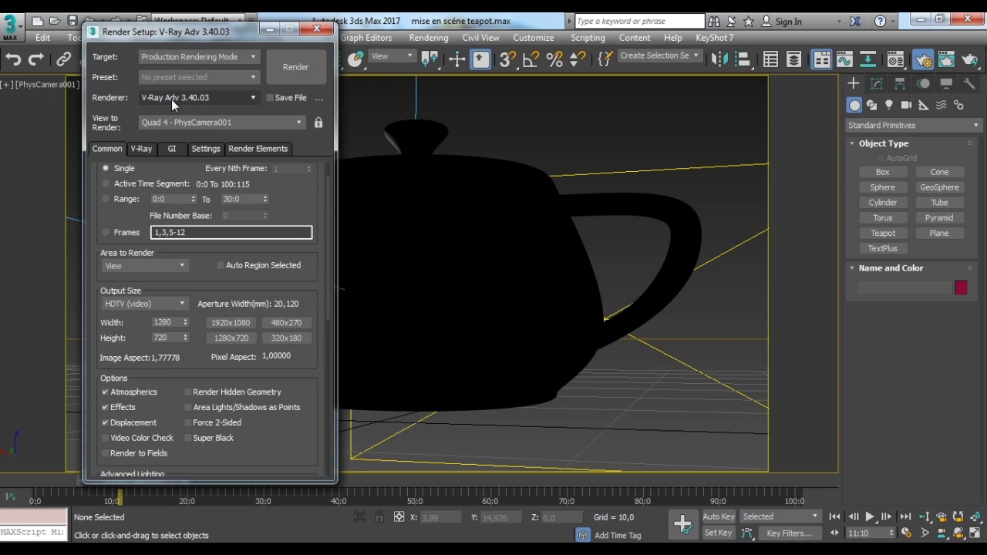
{"action": "scroll", "coordinate": [315, 224], "scroll_direction": "down", "scroll_amount": 9}
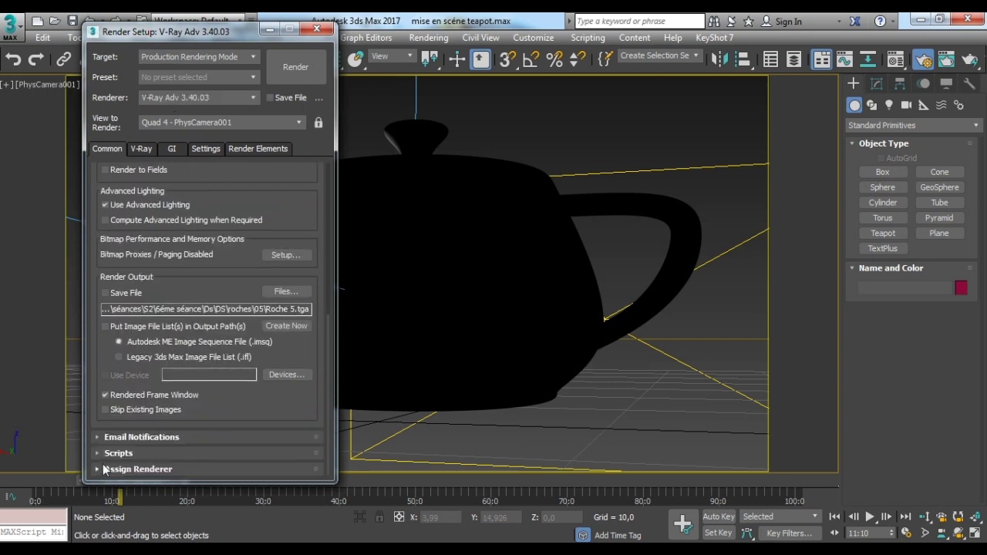
{"action": "left_click", "coordinate": [97, 469]}
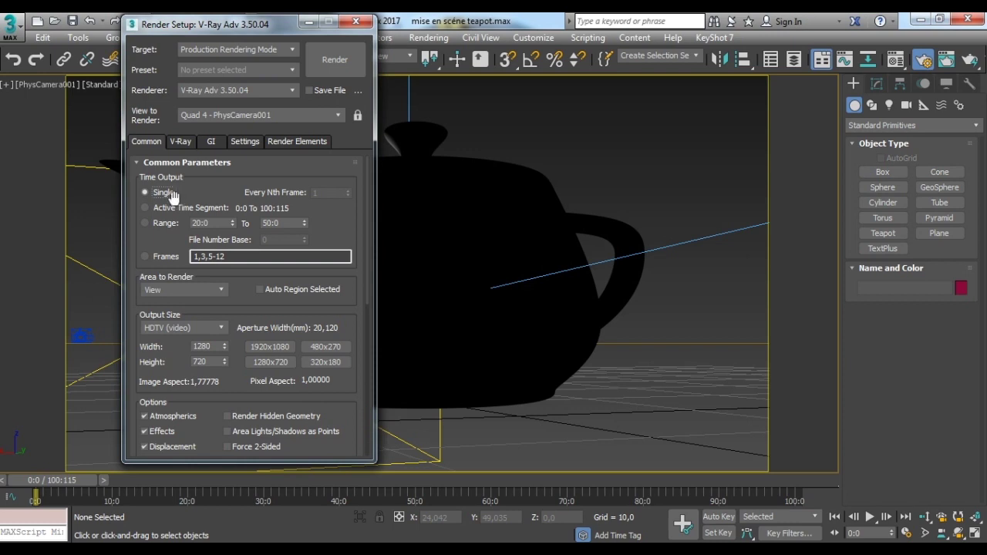
Step: Set the render's time output to a frame range that ends at 60
{"action": "left_click", "coordinate": [151, 209]}
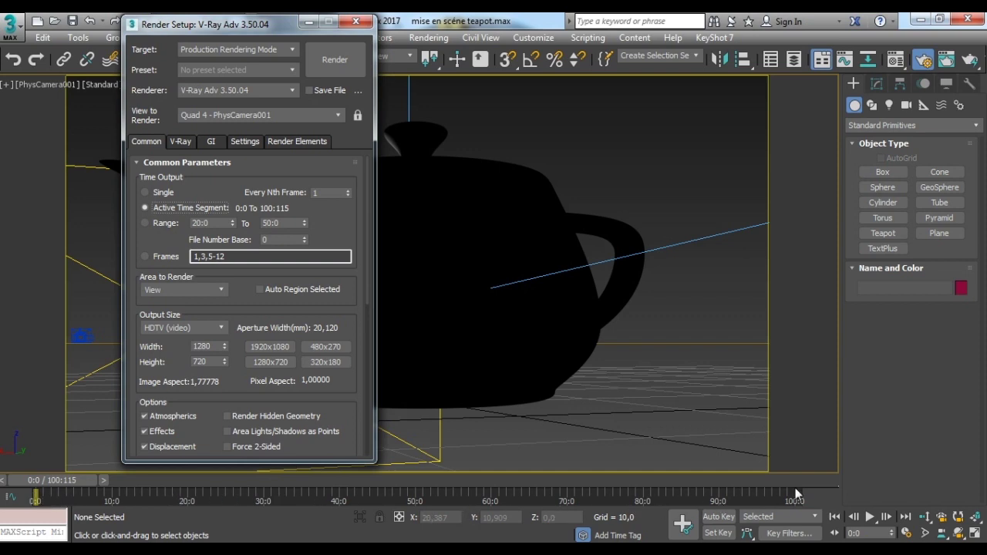
{"action": "left_click", "coordinate": [168, 225]}
{"action": "left_click", "coordinate": [224, 222]}
{"action": "left_click", "coordinate": [289, 223]}
{"action": "left_click_drag", "start_coordinate": [289, 223], "coordinate": [212, 224]}
{"action": "type", "text": "60"}
{"action": "left_click", "coordinate": [351, 224]}
Step: Enable saving the render output to file and browse to the exportation tga folder as its destination
{"action": "left_click_drag", "start_coordinate": [347, 412], "coordinate": [346, 263]}
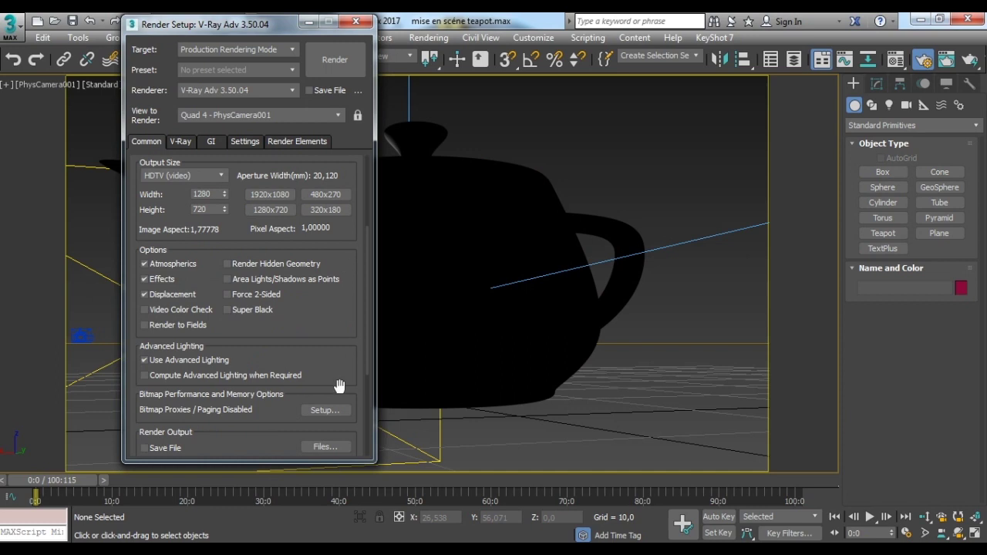
{"action": "left_click_drag", "start_coordinate": [340, 390], "coordinate": [340, 257]}
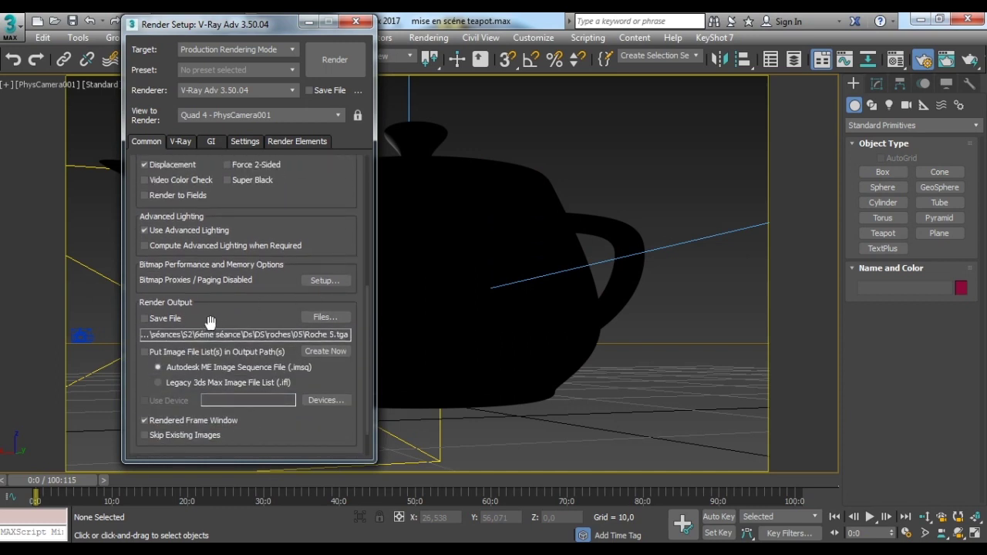
{"action": "left_click", "coordinate": [145, 318]}
{"action": "left_click", "coordinate": [325, 318]}
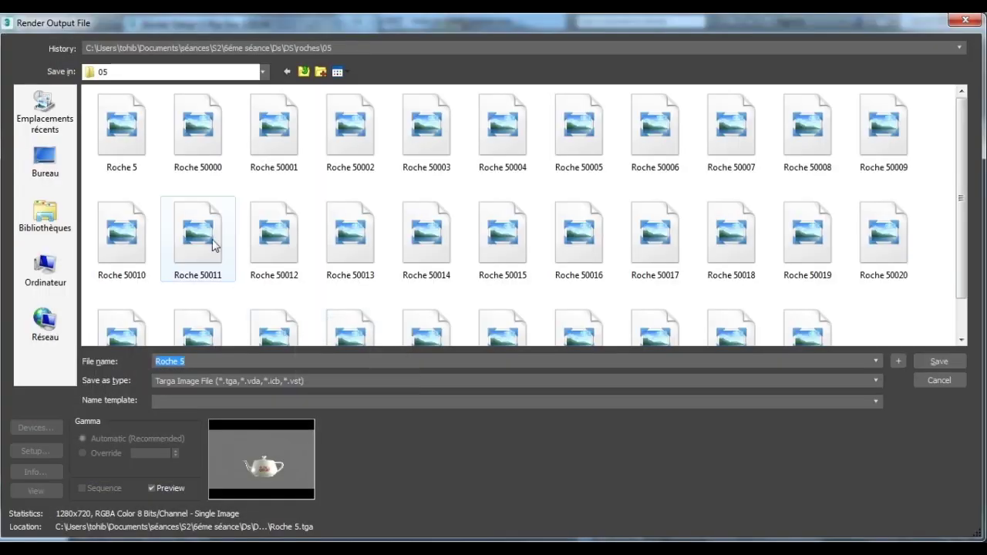
{"action": "left_click", "coordinate": [301, 74]}
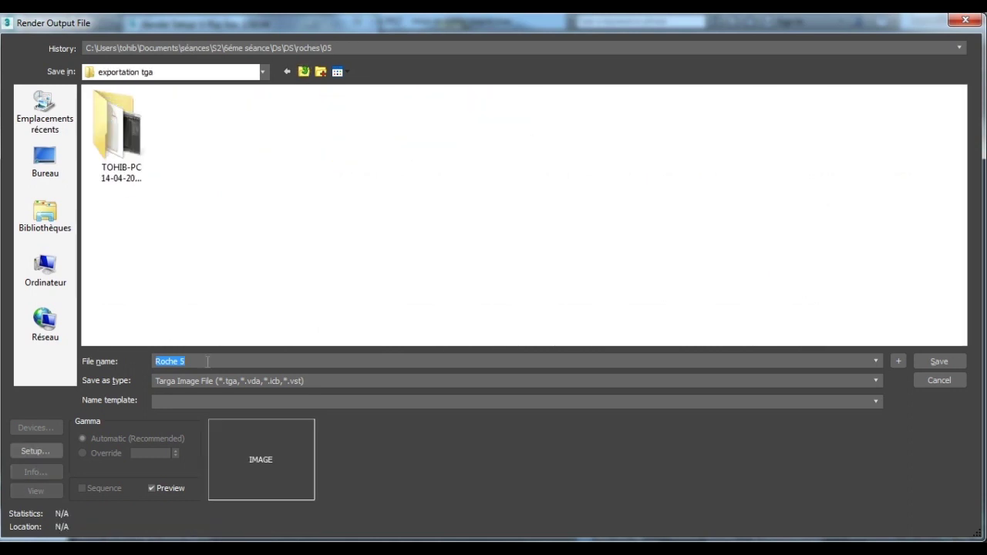
Step: Clear the old output file name and create a folder named "1ére séquence" inside exportation tga
{"action": "key", "text": "BackSpace"}
{"action": "left_click", "coordinate": [317, 74]}
{"action": "key", "text": "BackSpace"}
{"action": "type", "text": "1ére séquence"}
{"action": "key", "text": "Return"}
Step: Save the render output as S1 in Targa format in the 1ére séquence folder and start the render
{"action": "double_click", "coordinate": [132, 121]}
{"action": "type", "text": "S1"}
{"action": "left_click", "coordinate": [306, 382]}
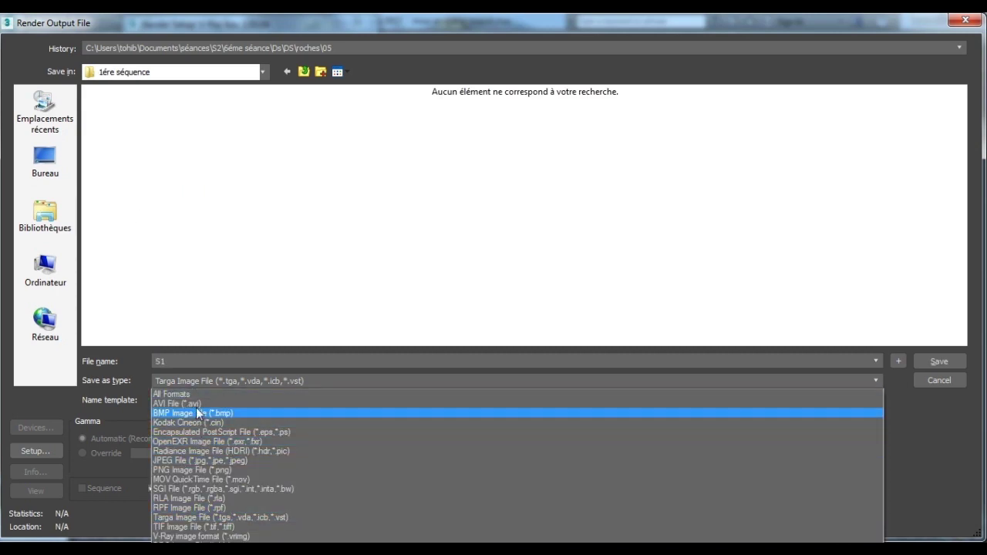
{"action": "left_click", "coordinate": [208, 518]}
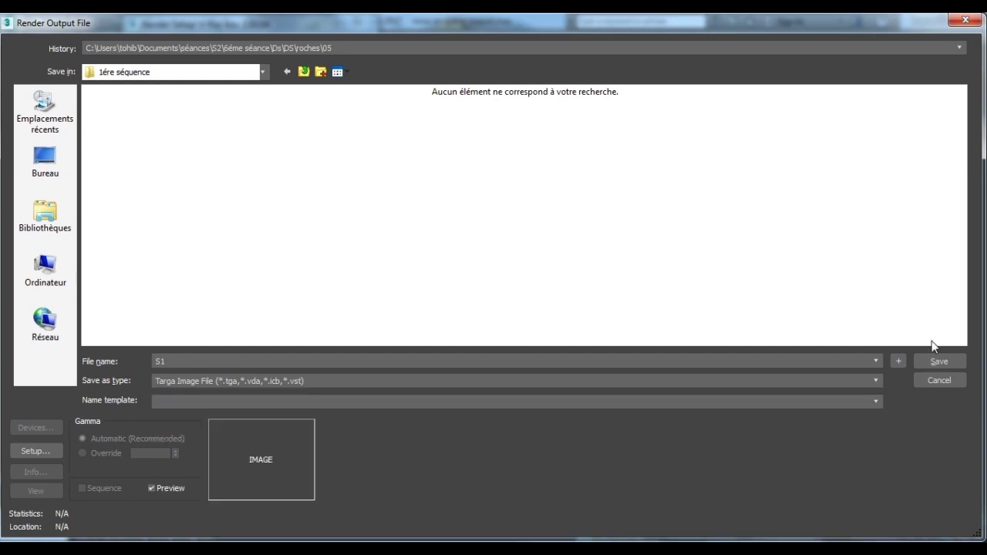
{"action": "left_click", "coordinate": [954, 361]}
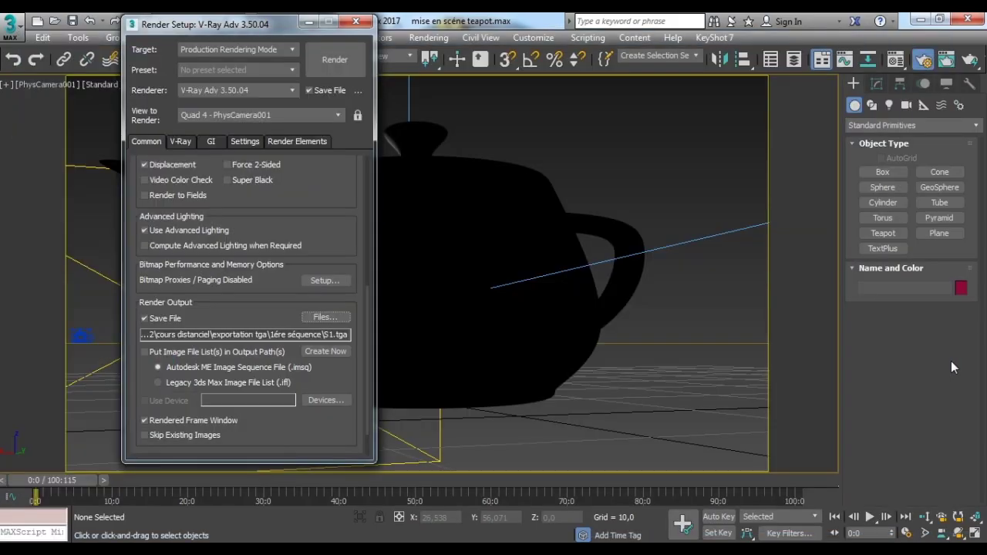
{"action": "left_click", "coordinate": [332, 71]}
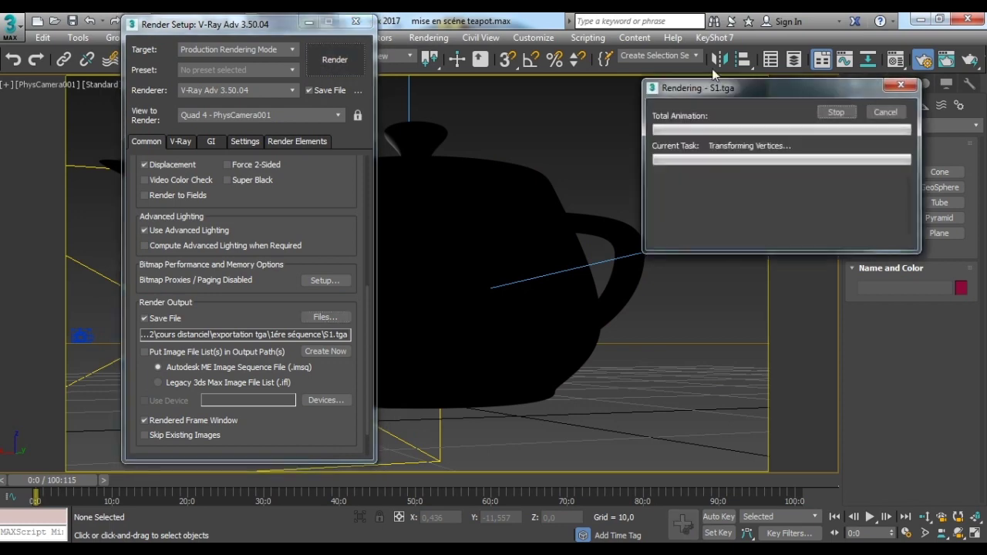